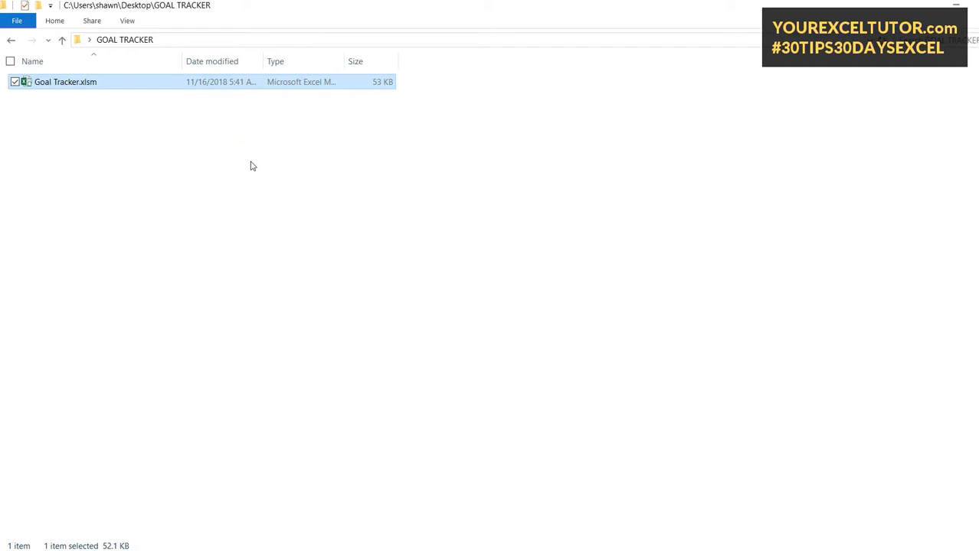
# Open the Goal Tracker.xlsm workbook and dismiss its welcome message
pyautogui.click(75, 87)
pyautogui.doubleClick(75, 87)
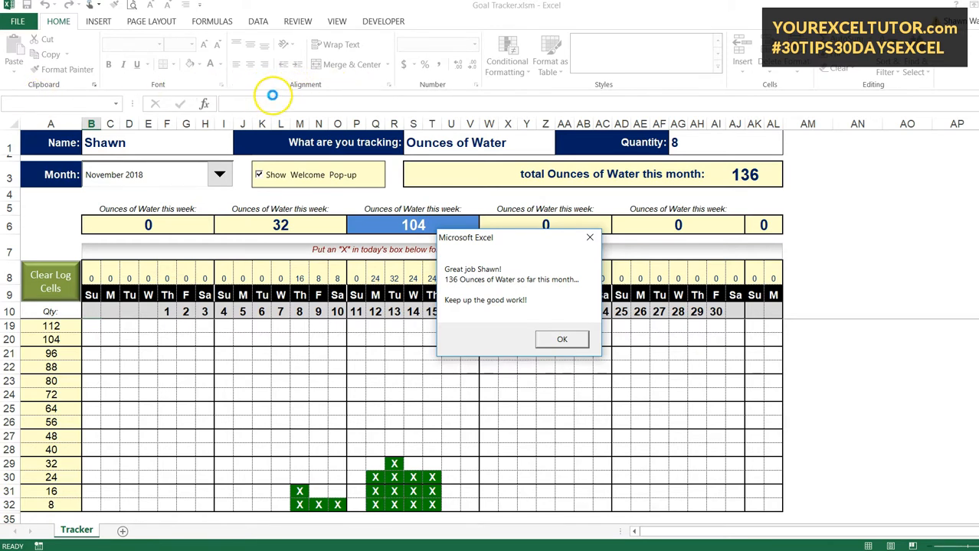
pyautogui.moveTo(510, 242); pyautogui.dragTo(406, 241)
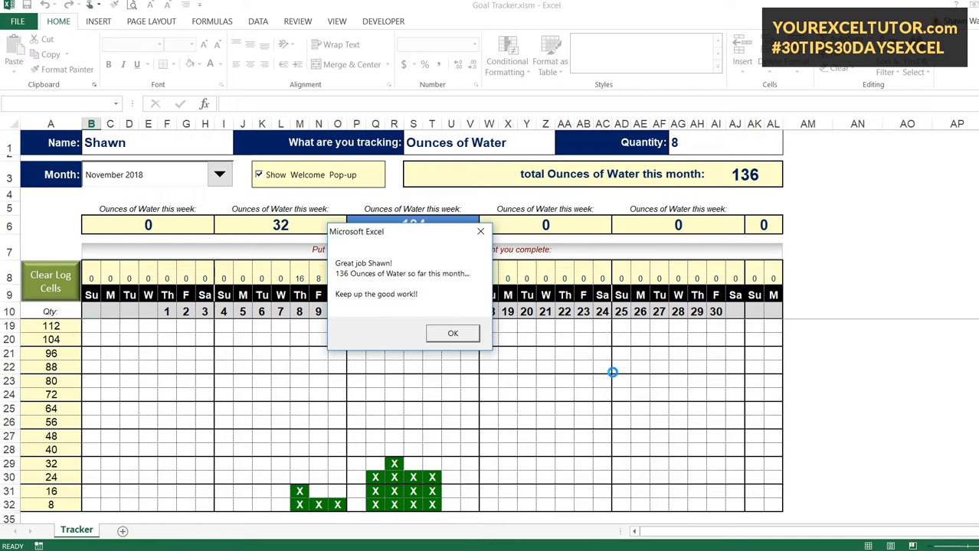
pyautogui.click(452, 334)
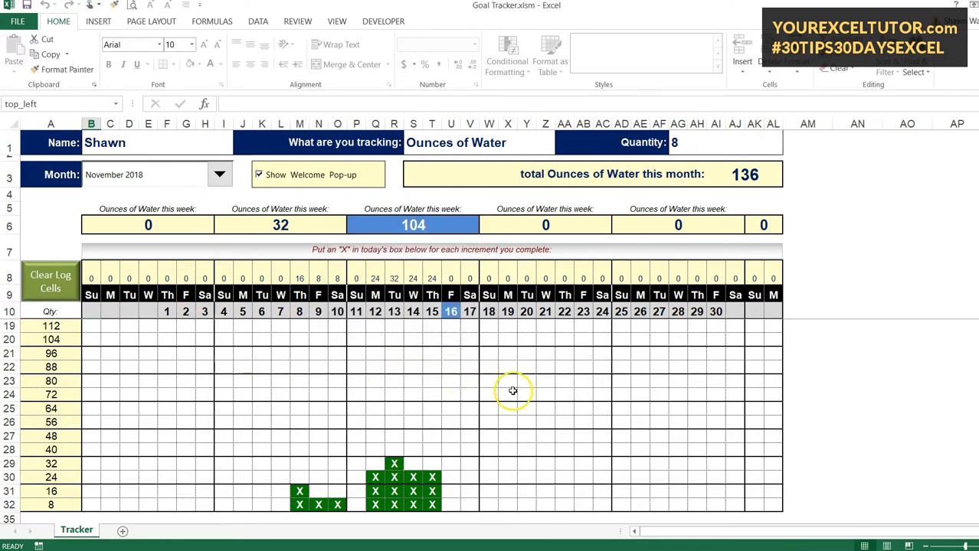
pyautogui.scroll(3, 464, 378)
pyautogui.click(188, 392)
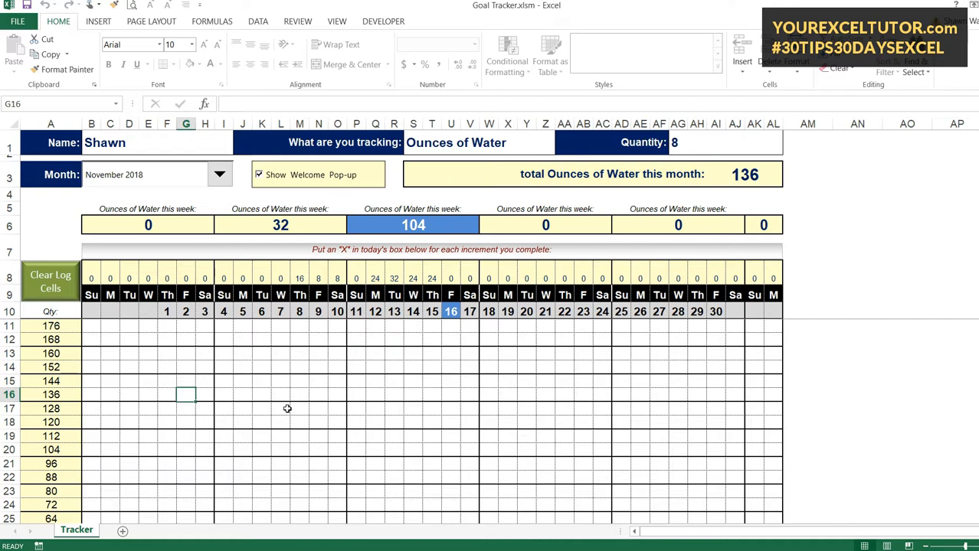
pyautogui.rightClick(76, 531)
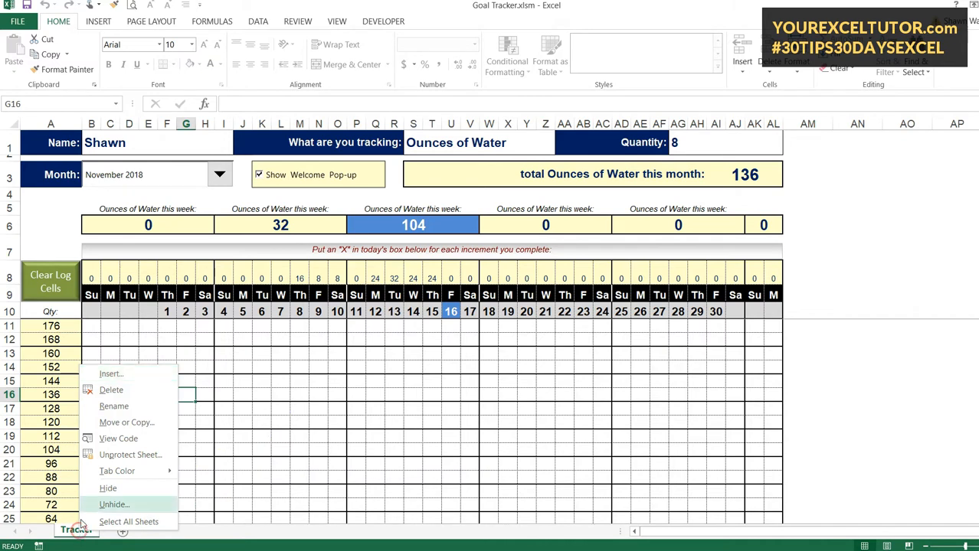
pyautogui.click(450, 176)
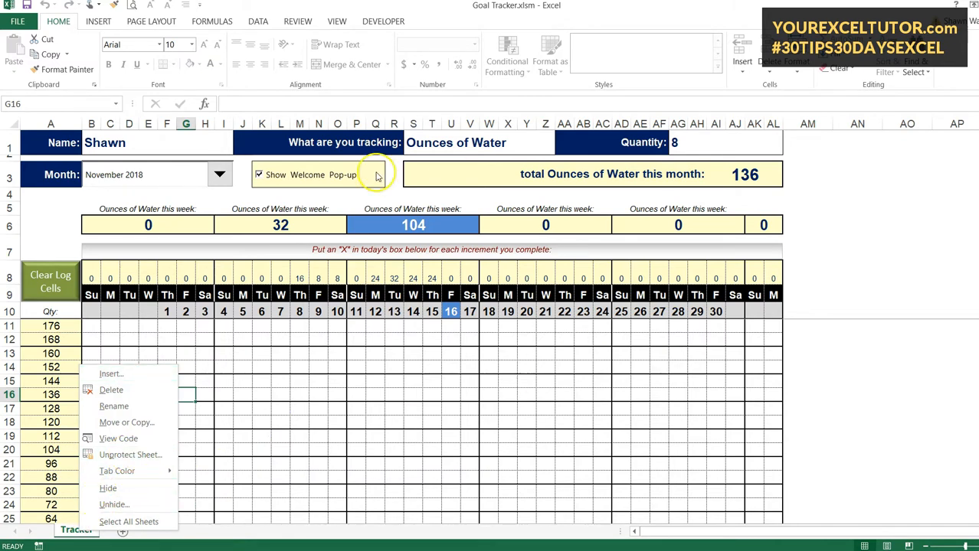
pyautogui.click(365, 405)
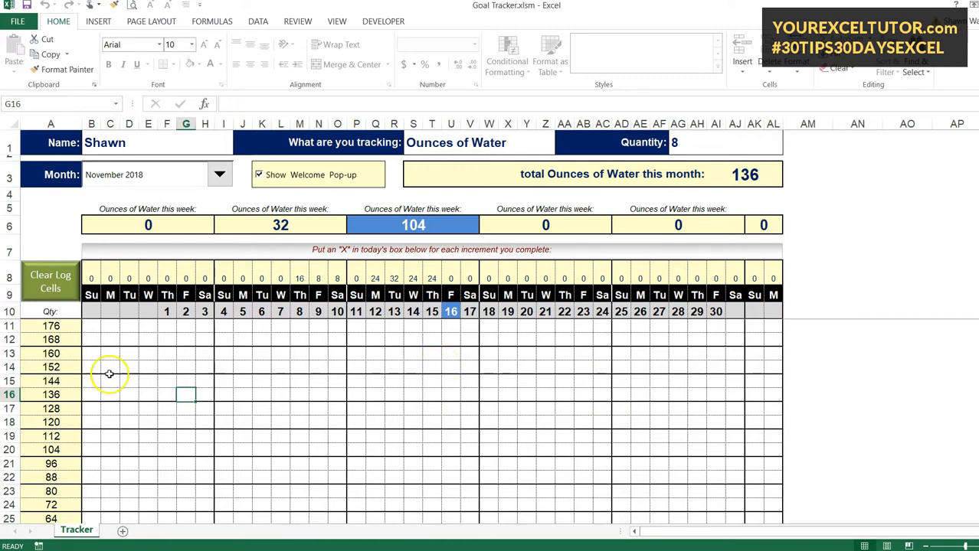
pyautogui.click(244, 367)
pyautogui.click(129, 339)
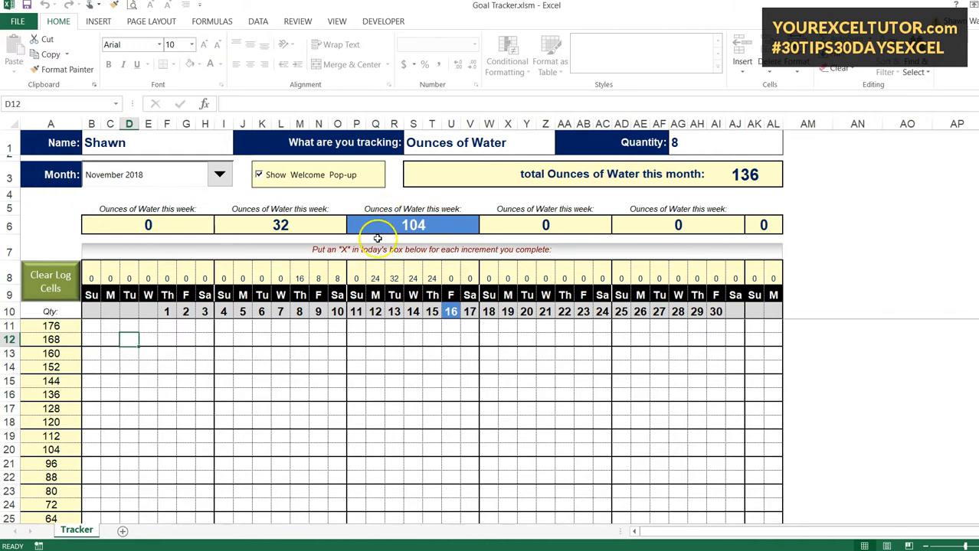
pyautogui.click(135, 142)
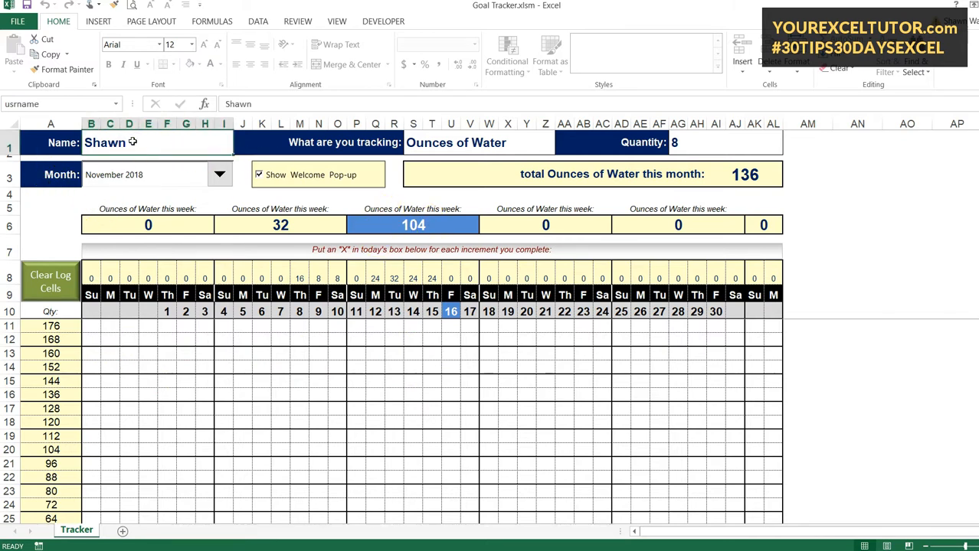
# Change the item being tracked to "stairs"
pyautogui.click(468, 151)
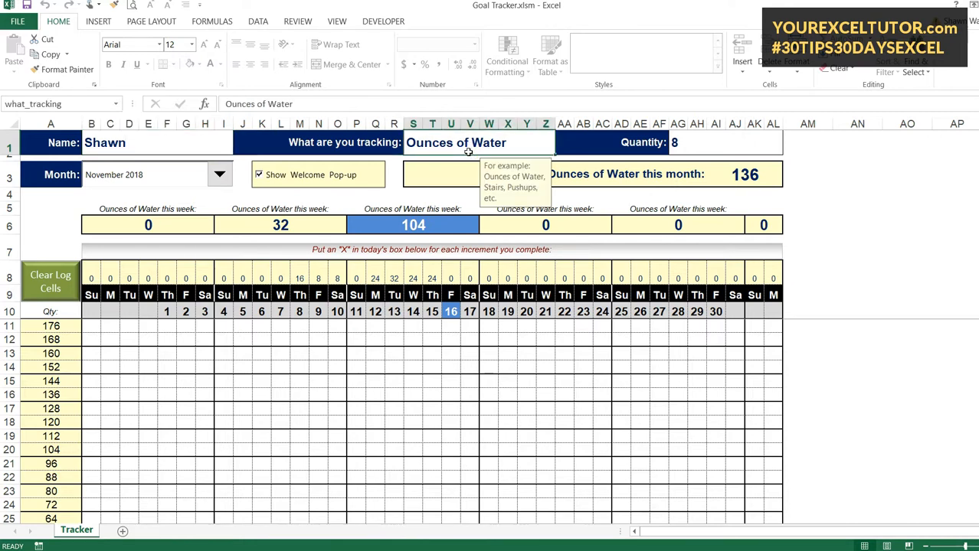
pyautogui.write('PUSHUPS')
pyautogui.press('BackSpace')
pyautogui.press('BackSpace')
pyautogui.press('BackSpace')
pyautogui.press('BackSpace')
pyautogui.press('BackSpace')
pyautogui.press('BackSpace')
pyautogui.press('BackSpace')
pyautogui.write('sto')
pyautogui.press('BackSpace')
pyautogui.write('airs')
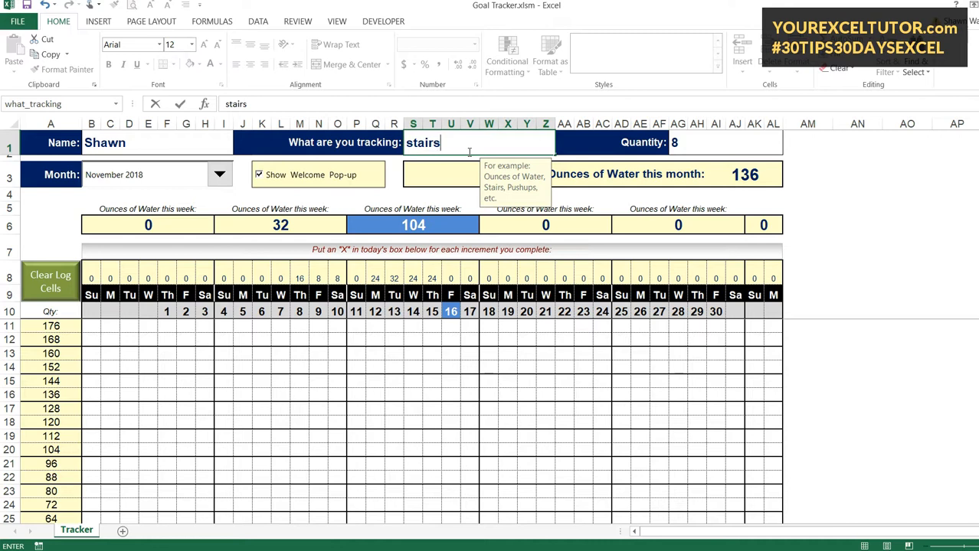
pyautogui.press('Return')
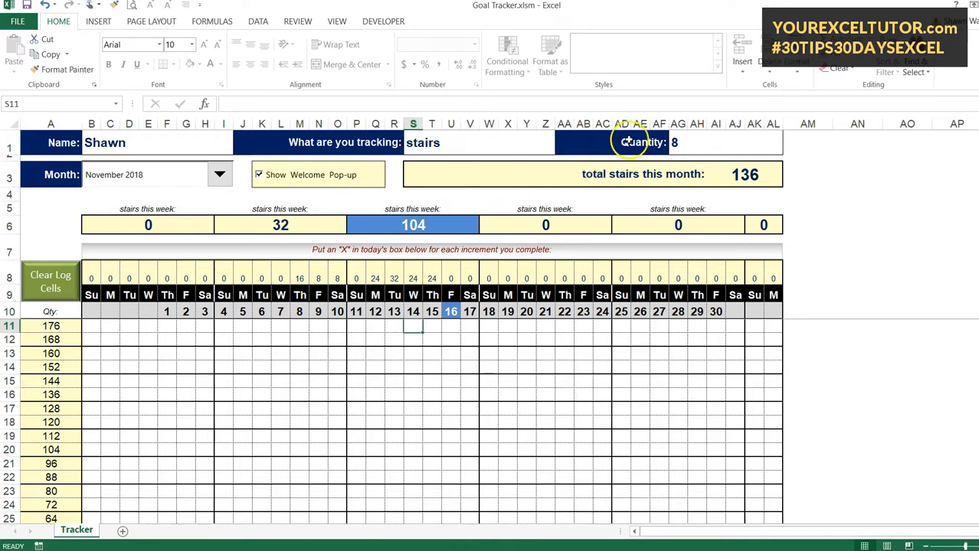
# Set the tracking quantity increment to 15
pyautogui.click(699, 146)
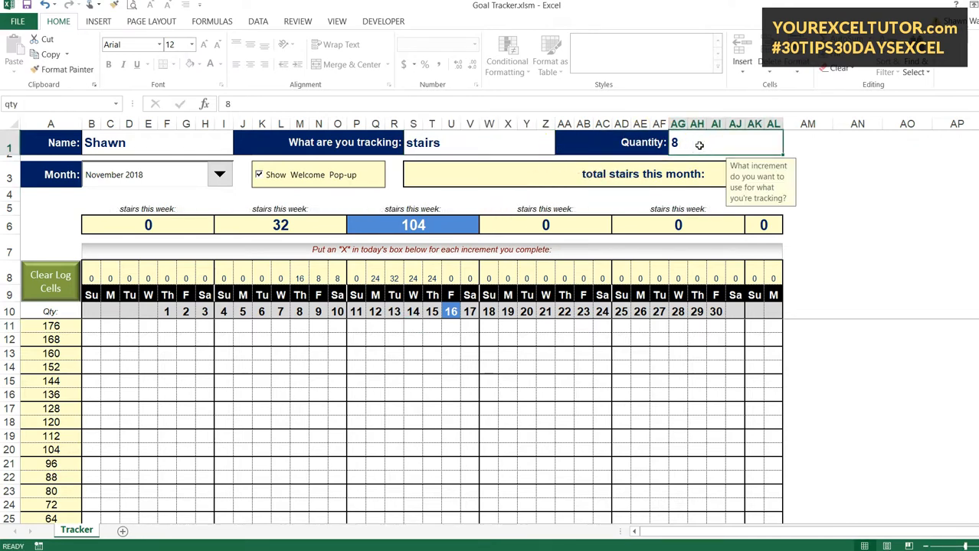
pyautogui.write('1')
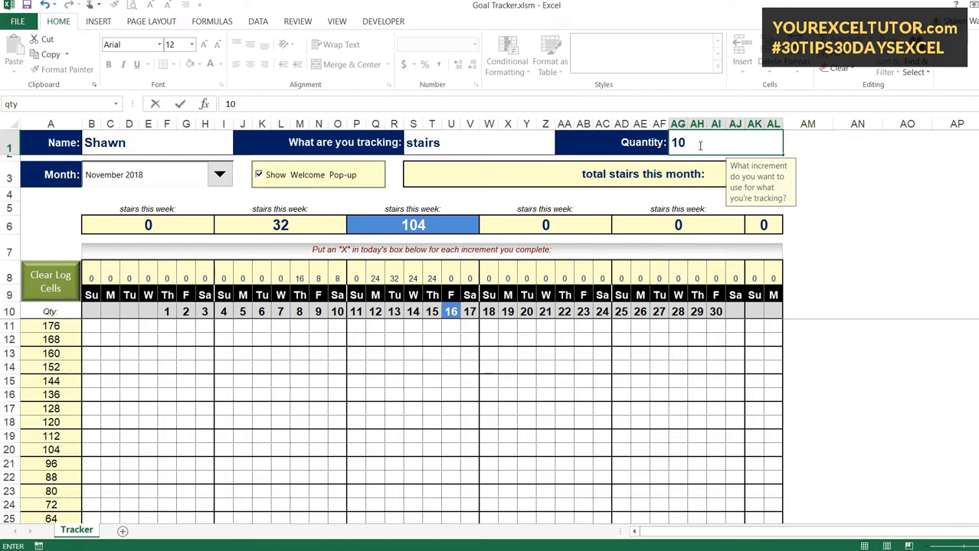
pyautogui.write('5')
pyautogui.press('Return')
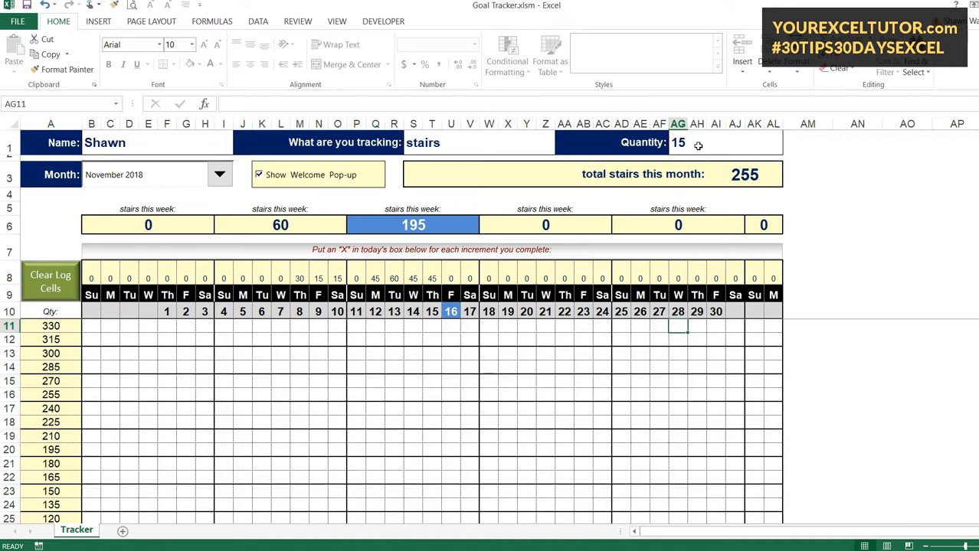
# Examine the tracker setup entries, the increments in the Qty column, the available months and the logged marks
pyautogui.click(681, 142)
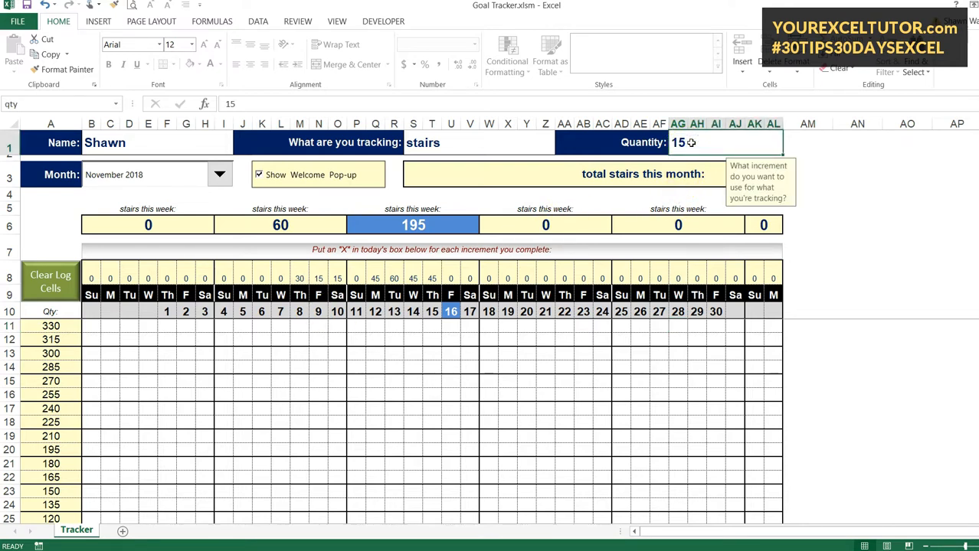
pyautogui.click(461, 143)
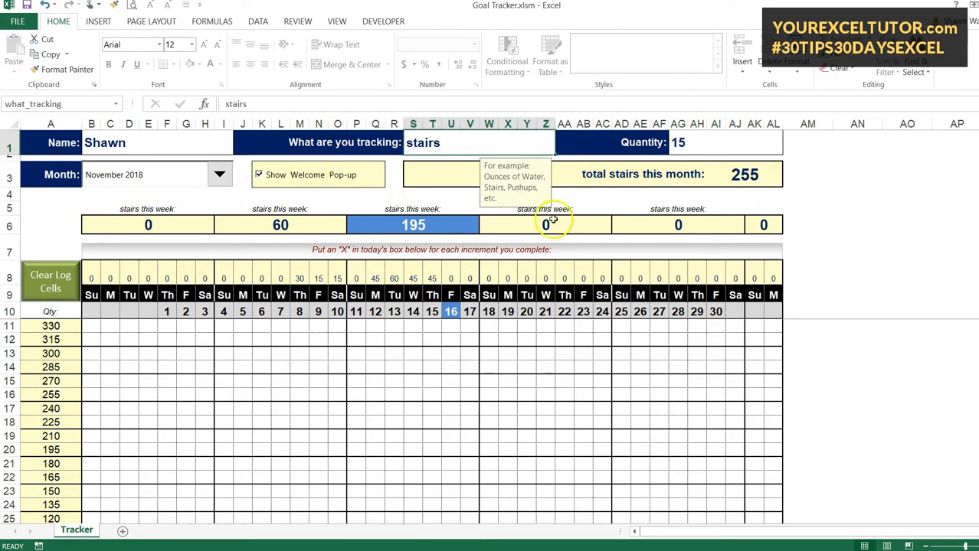
pyautogui.click(701, 141)
pyautogui.scroll(-5, 53, 383)
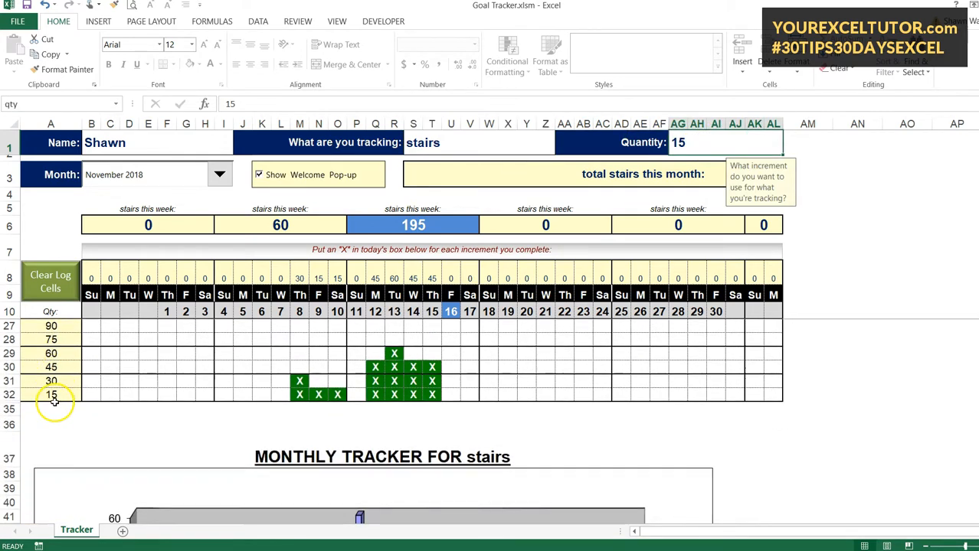
pyautogui.scroll(2, 59, 394)
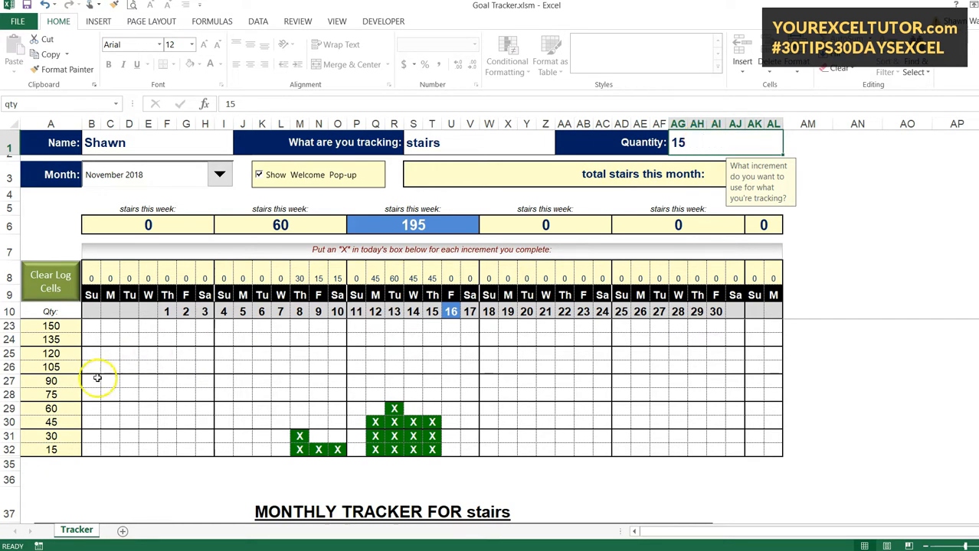
pyautogui.scroll(4, 50, 381)
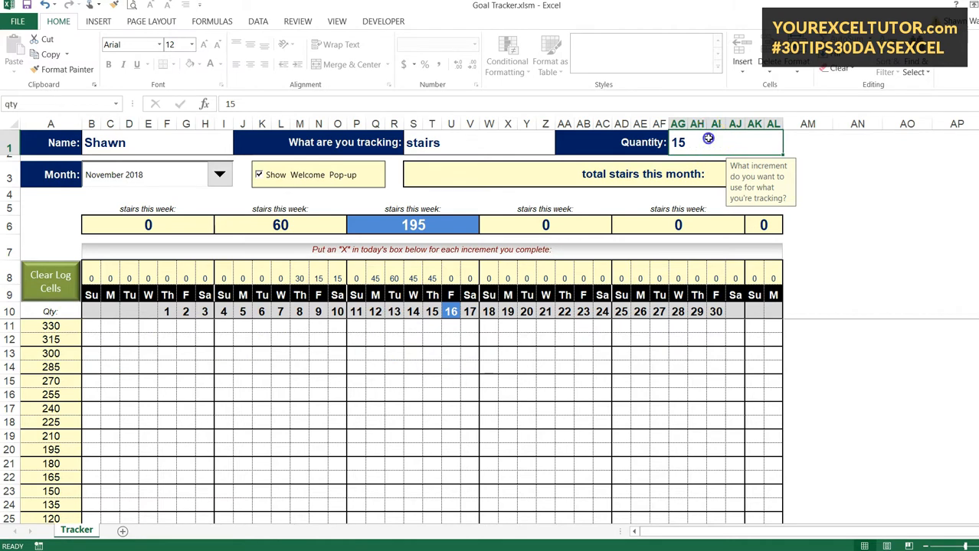
pyautogui.click(220, 177)
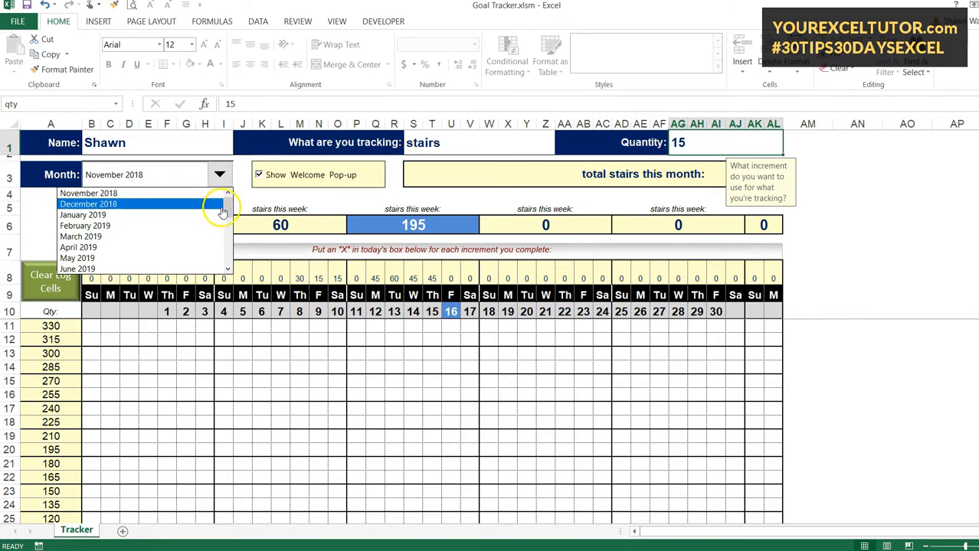
pyautogui.moveTo(228, 201)
pyautogui.mouseDown()
pyautogui.moveTo(228, 254)
pyautogui.moveTo(232, 196)
pyautogui.mouseUp()
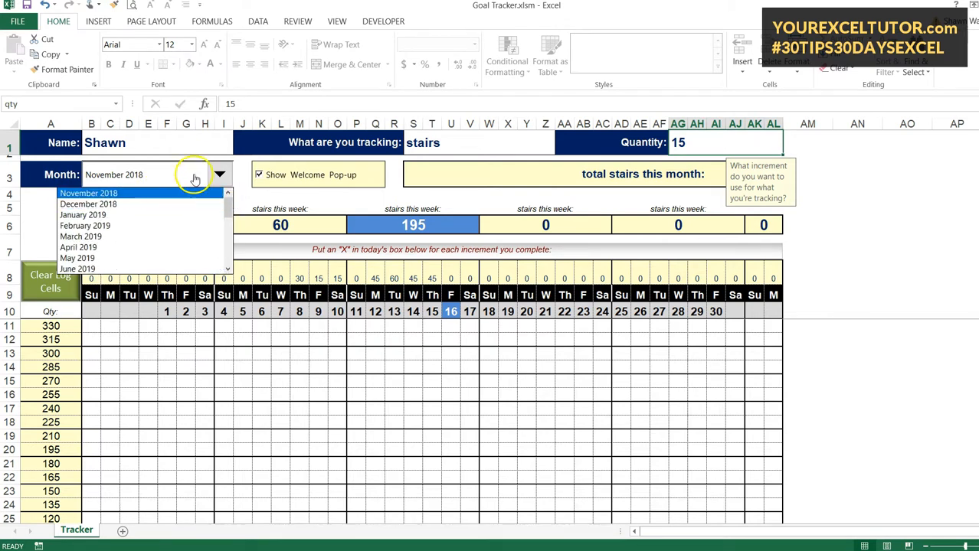
pyautogui.click(217, 176)
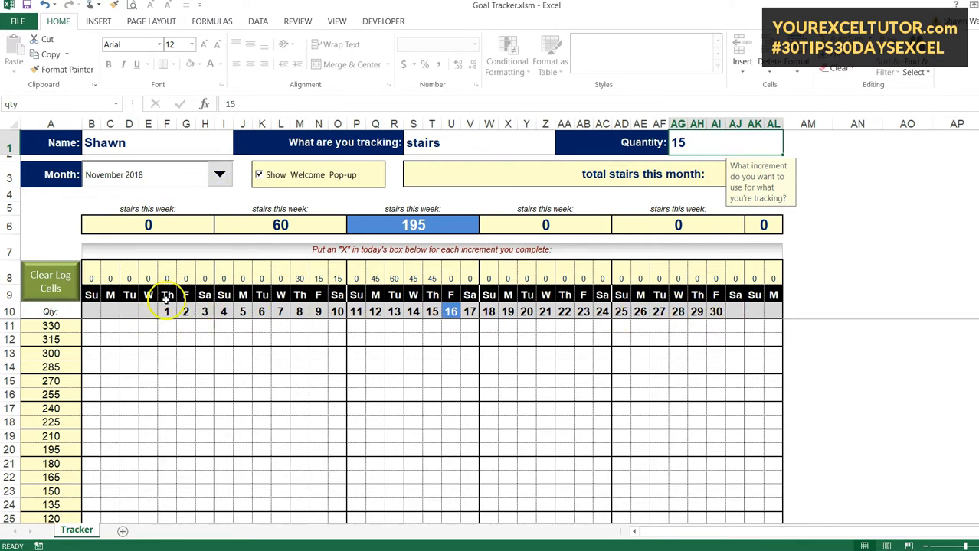
pyautogui.scroll(-3, 393, 346)
pyautogui.scroll(-2, 396, 426)
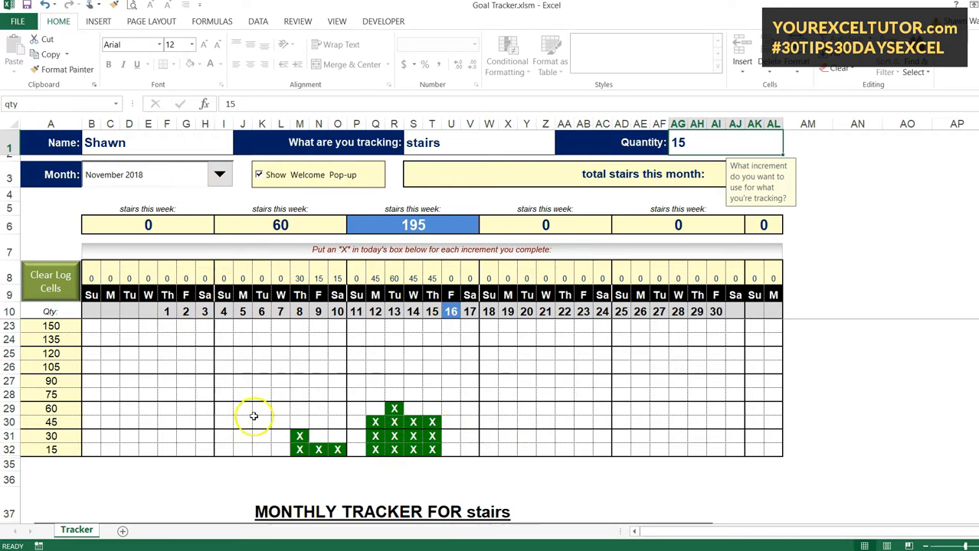
# Switch the tracker month to December 2018 and agree to clear all of the table cells
pyautogui.click(50, 286)
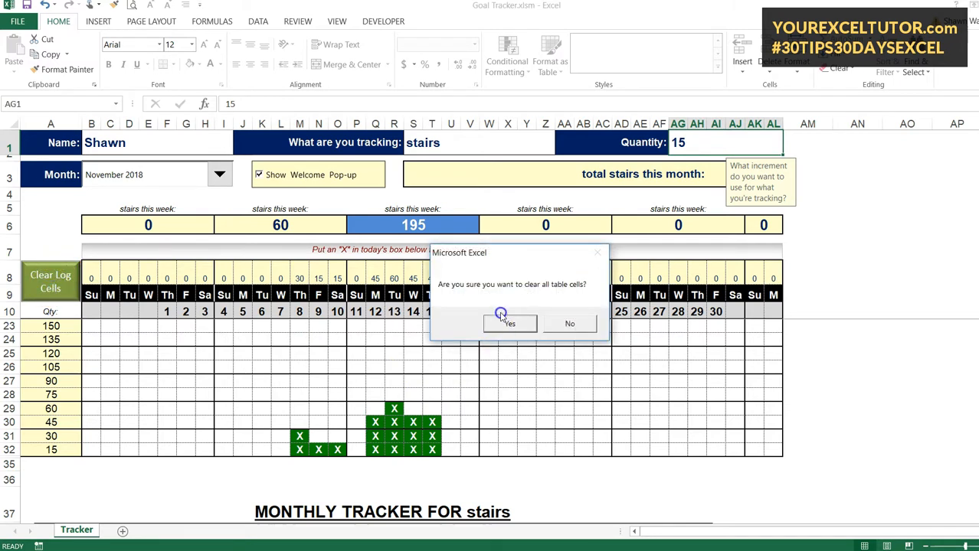
pyautogui.click(576, 324)
pyautogui.click(219, 176)
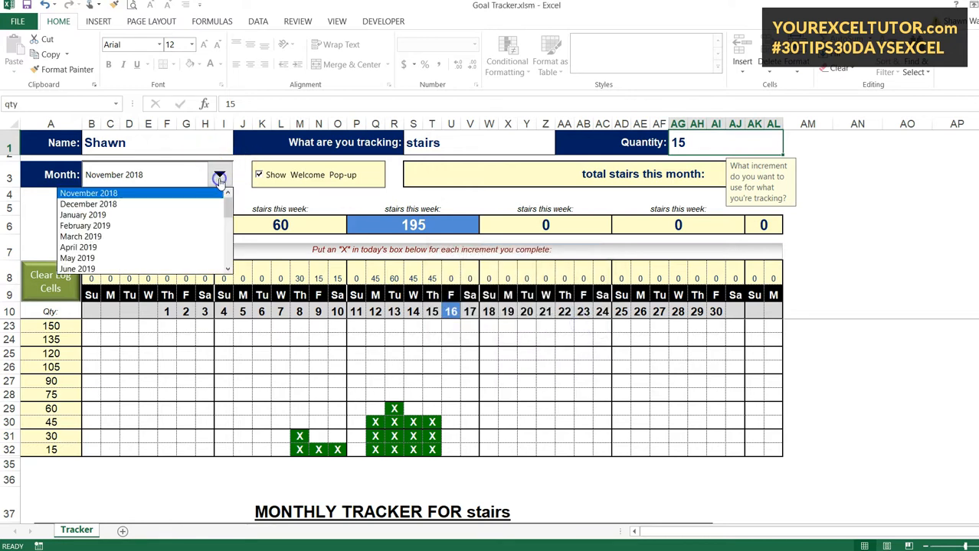
pyautogui.click(151, 205)
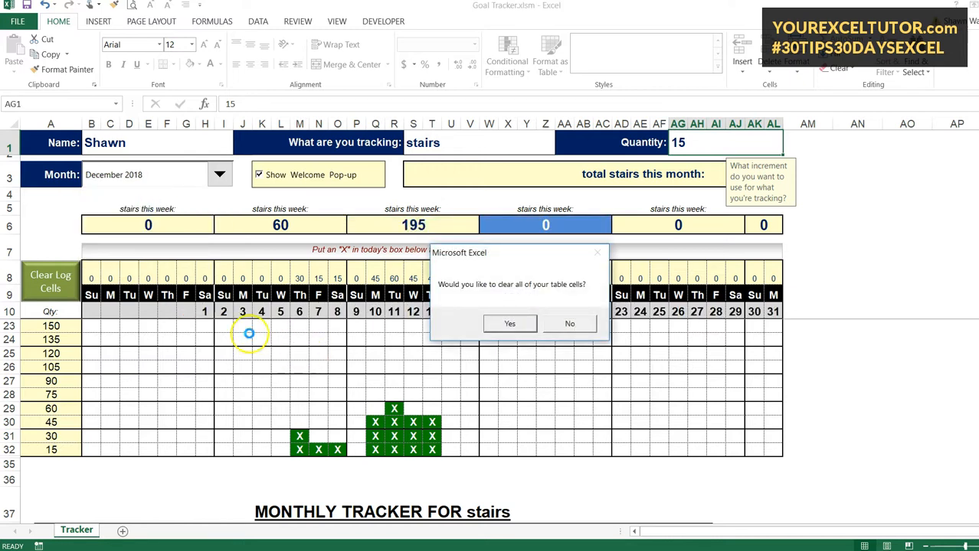
pyautogui.click(510, 324)
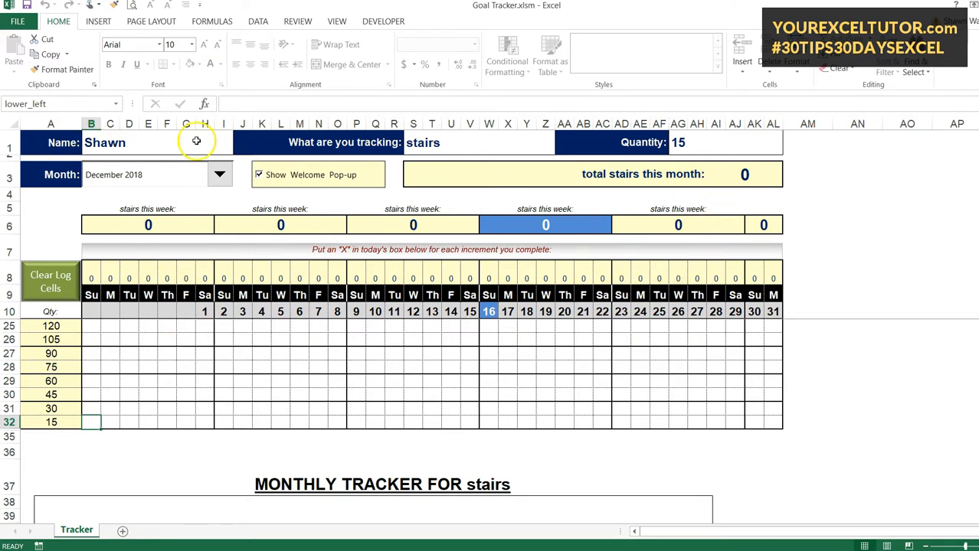
# Turn off the tracker's Show Welcome Pop-up option
pyautogui.click(259, 175)
pyautogui.click(260, 175)
pyautogui.click(260, 176)
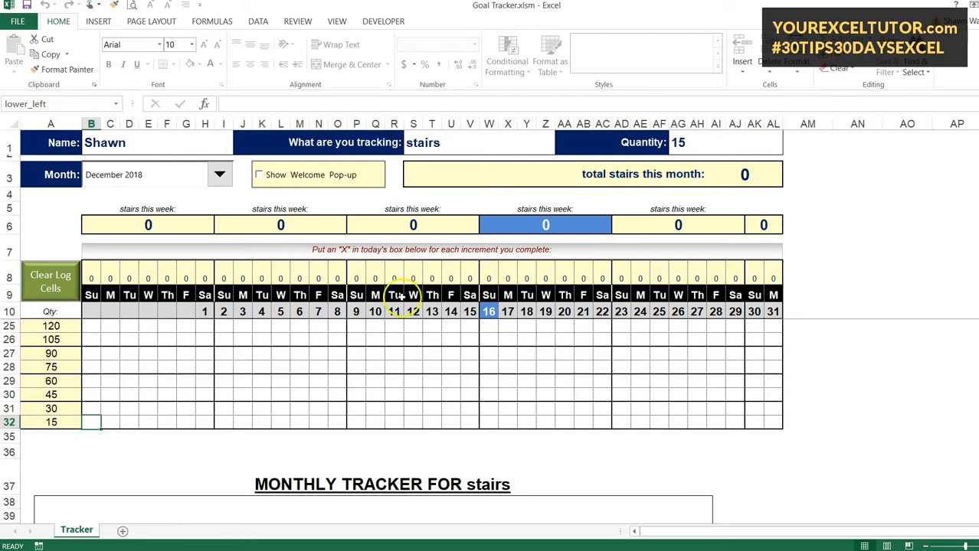
# Log three stair increments for December 16 by entering an x in the 15, 30 and 45 rows
pyautogui.click(488, 425)
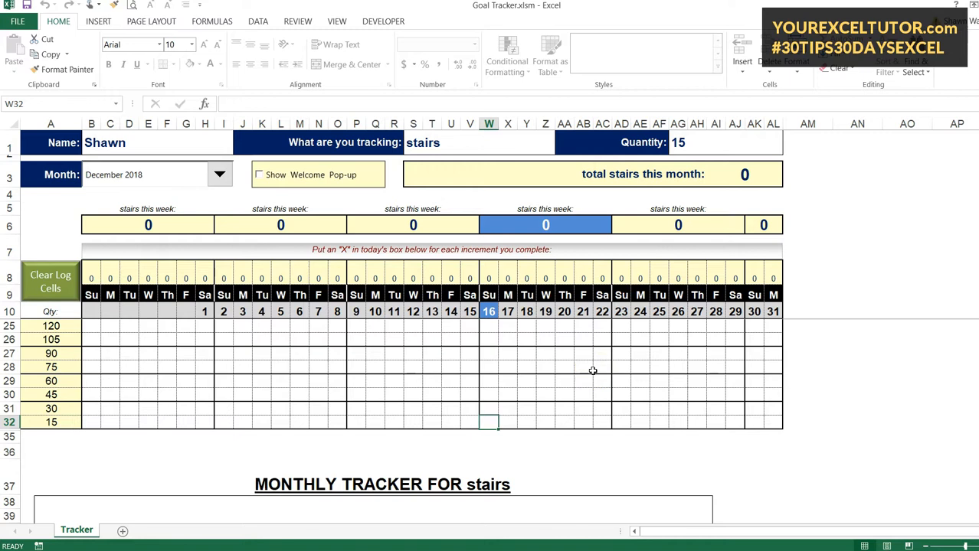
pyautogui.write('x')
pyautogui.press('Up')
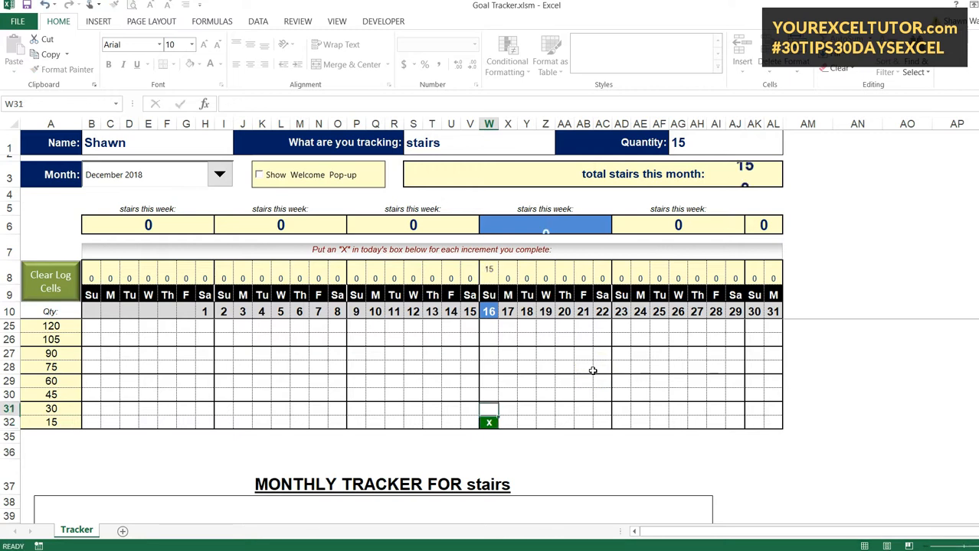
pyautogui.write('x')
pyautogui.press('Up')
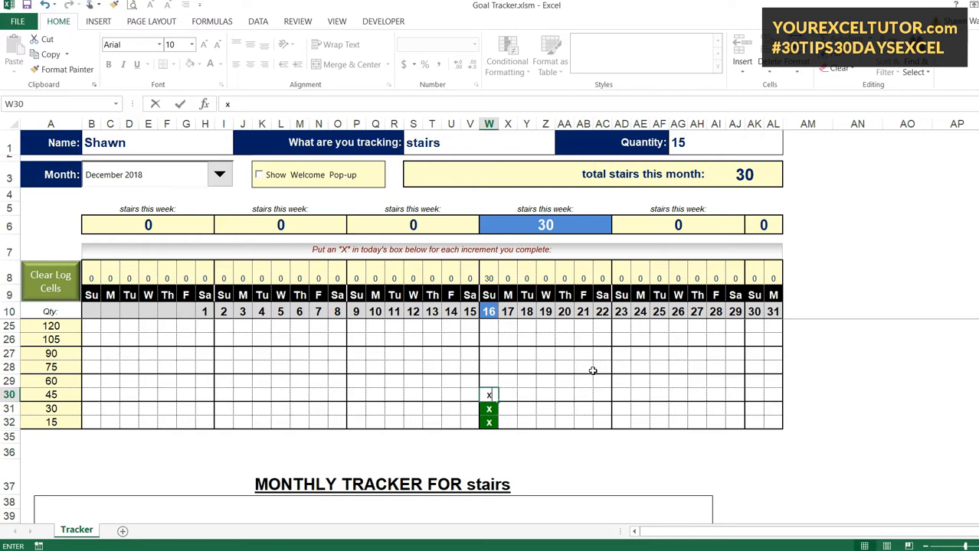
pyautogui.press('Up')
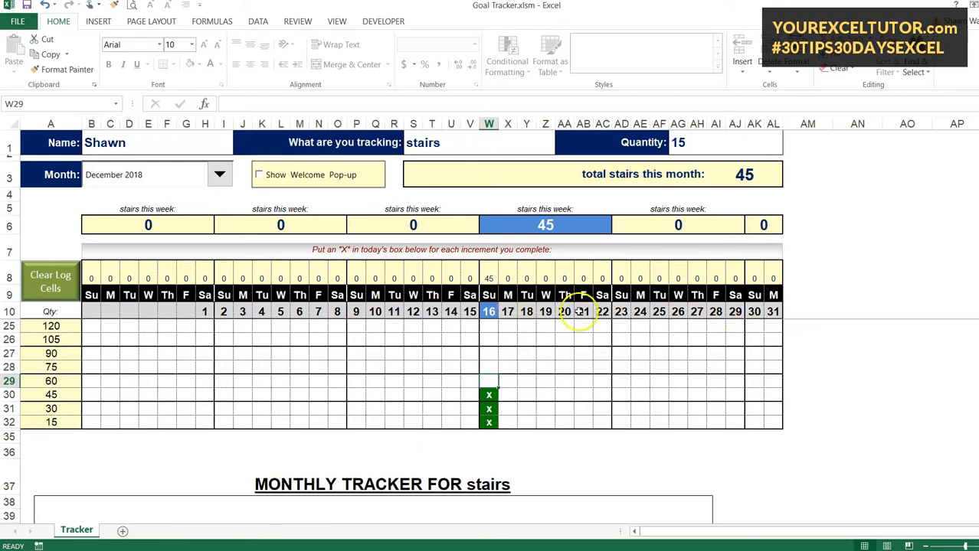
pyautogui.scroll(2, 542, 370)
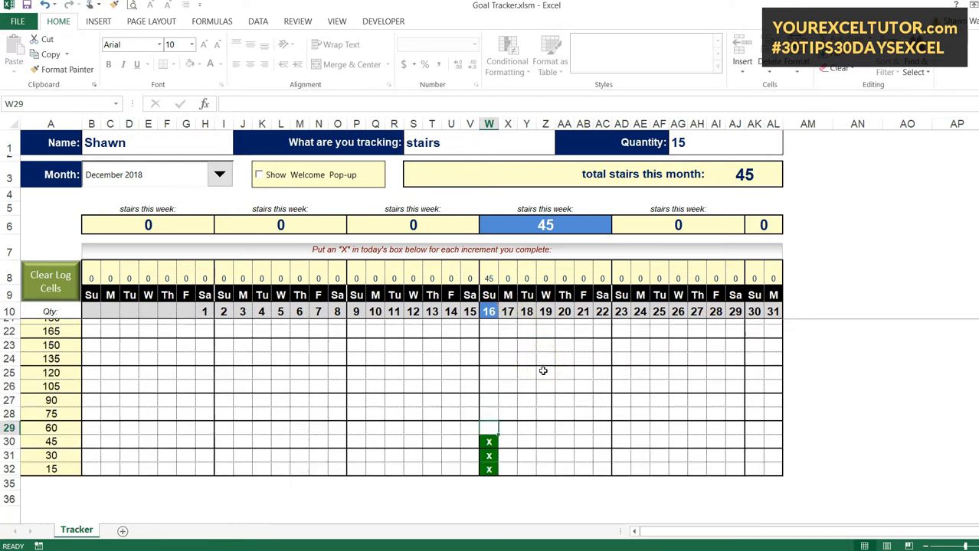
pyautogui.click(510, 465)
pyautogui.click(377, 464)
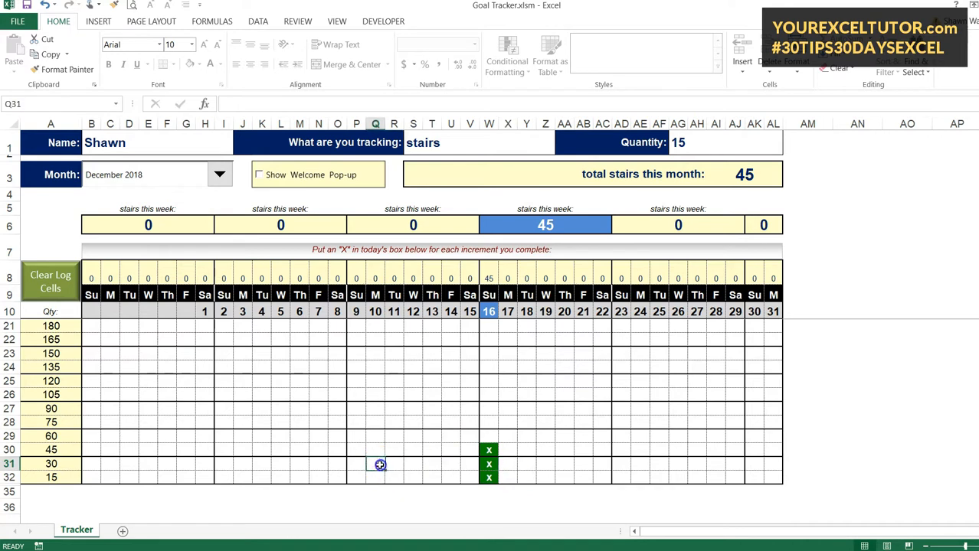
# Log two stair increments for December 10 by entering an x in the 15 and 30 rows
pyautogui.write('x')
pyautogui.press('Return')
pyautogui.write('x')
pyautogui.press('Tab')
# Log two stair increments for December 7 by entering an x in the 15 and 30 rows
pyautogui.press('Left')
pyautogui.press('Left')
pyautogui.press('Left')
pyautogui.press('Left')
pyautogui.write('x')
pyautogui.press('Up')
pyautogui.press('Return')
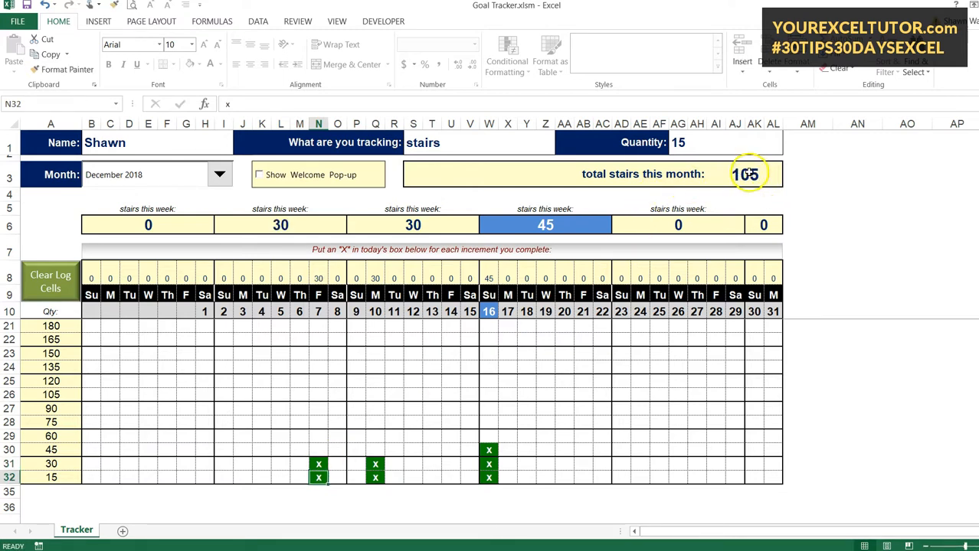
# Add an x for December 16 in the 60 and 75 rows and clear that day's 90 row
pyautogui.click(494, 435)
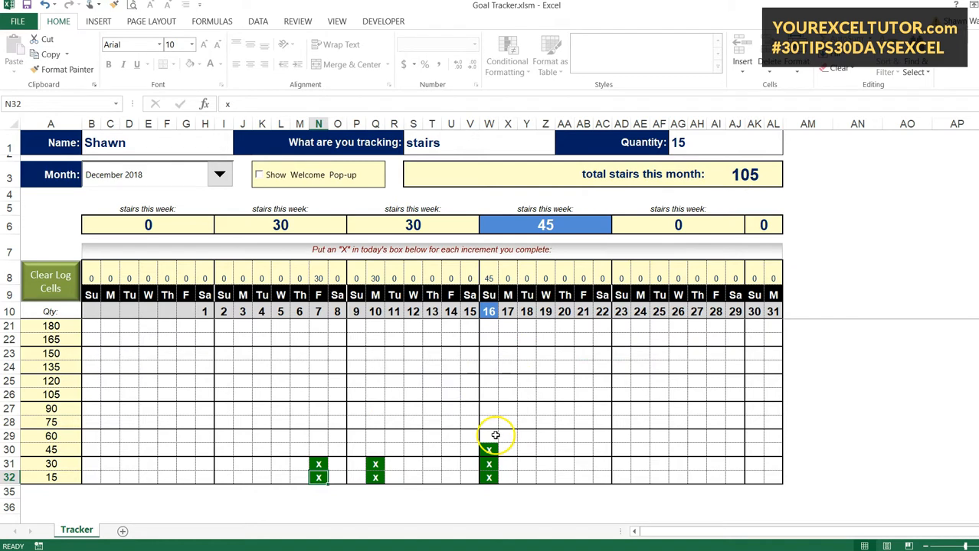
pyautogui.write('x')
pyautogui.press('Up')
pyautogui.write('x')
pyautogui.press('Up')
pyautogui.write('x')
pyautogui.press('Up')
pyautogui.press('Up')
pyautogui.press('Delete')
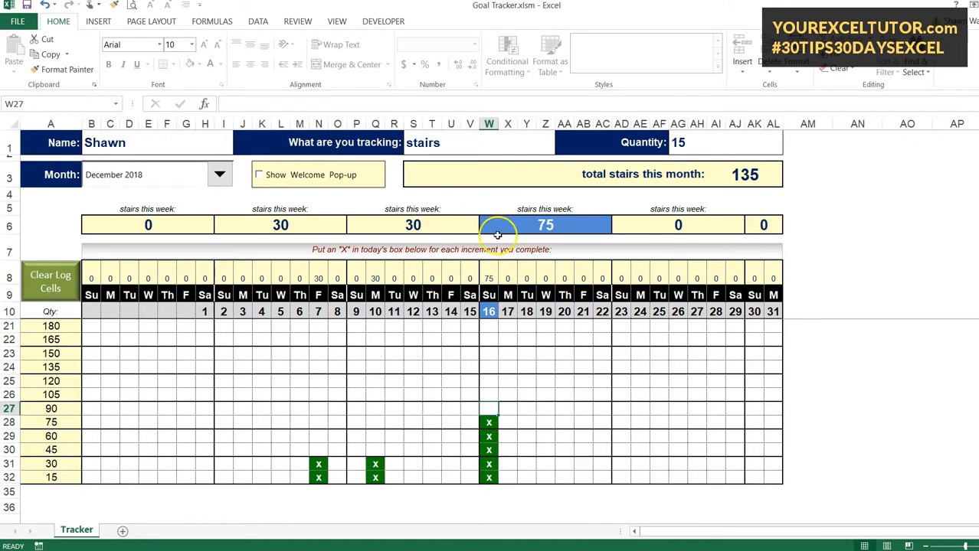
# Check the tracker's print preview and examine the monthly chart below the log on the sheet
pyautogui.click(132, 7)
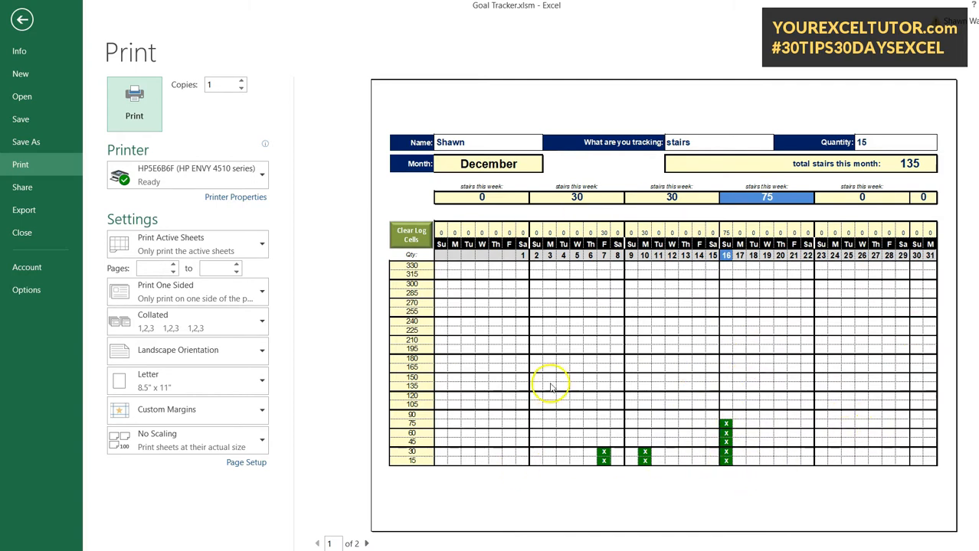
pyautogui.click(31, 26)
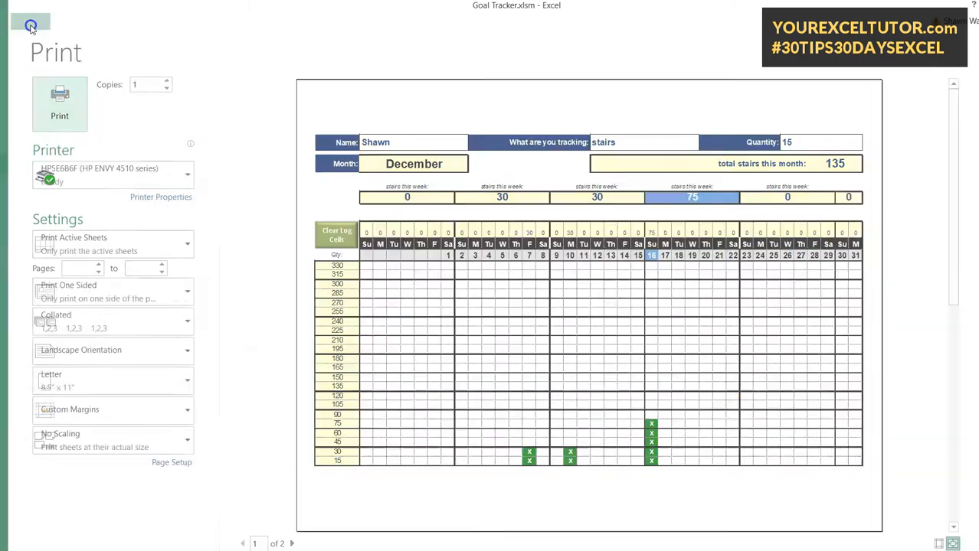
pyautogui.scroll(-9, 843, 233)
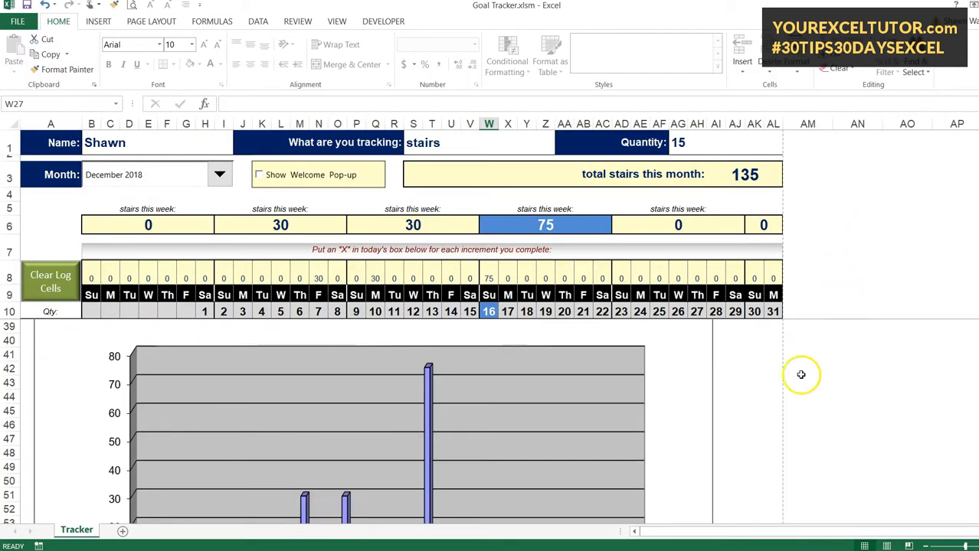
pyautogui.scroll(-4, 651, 427)
pyautogui.scroll(3, 455, 445)
pyautogui.scroll(10, 432, 411)
# Preview both printed pages, comparing the December log with the monthly stairs chart, and return to the sheet
pyautogui.hotkey('ctrl', 'p')
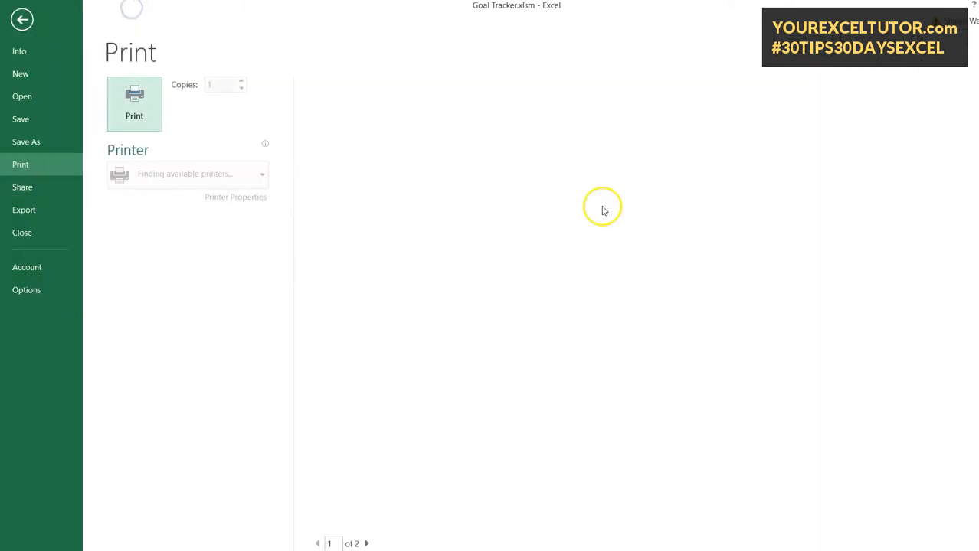
pyautogui.scroll(-1, 808, 282)
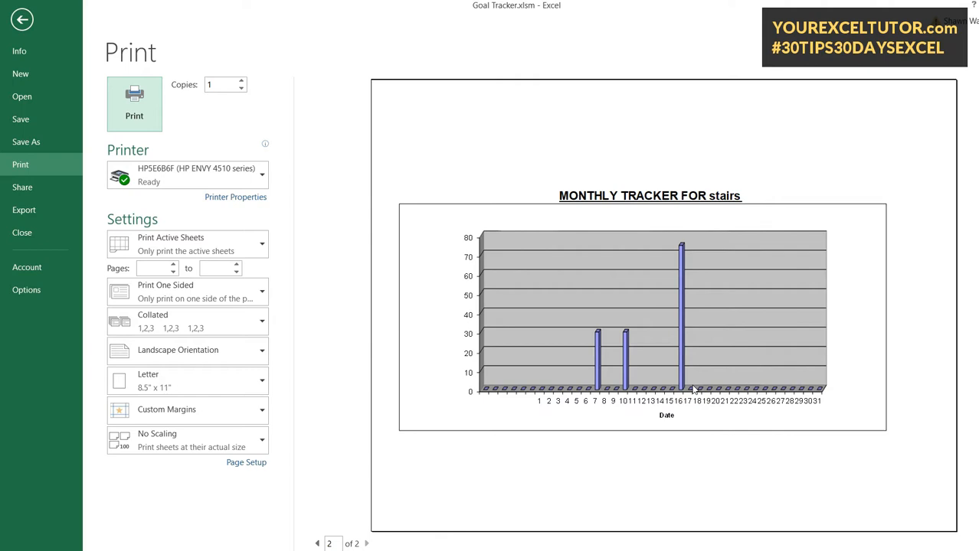
pyautogui.scroll(1, 692, 354)
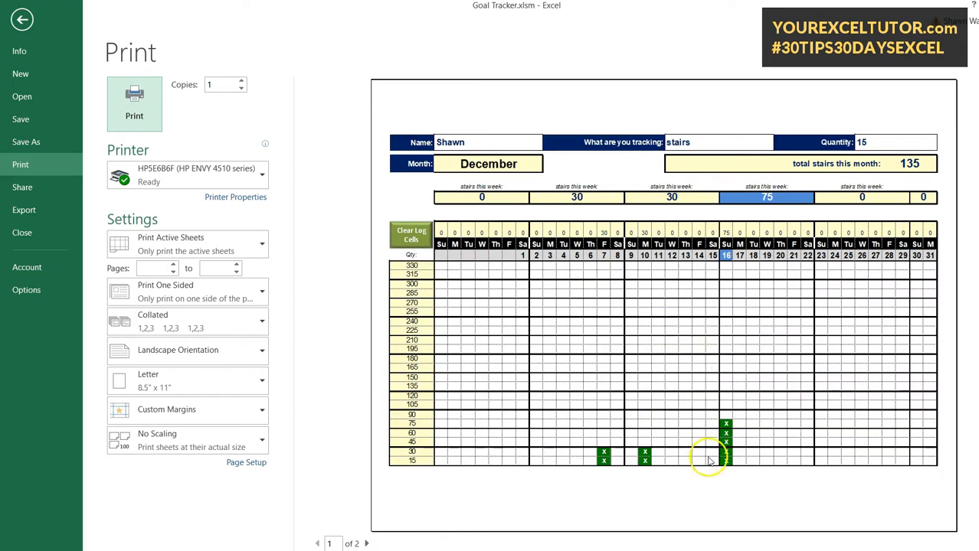
pyautogui.scroll(-1, 713, 432)
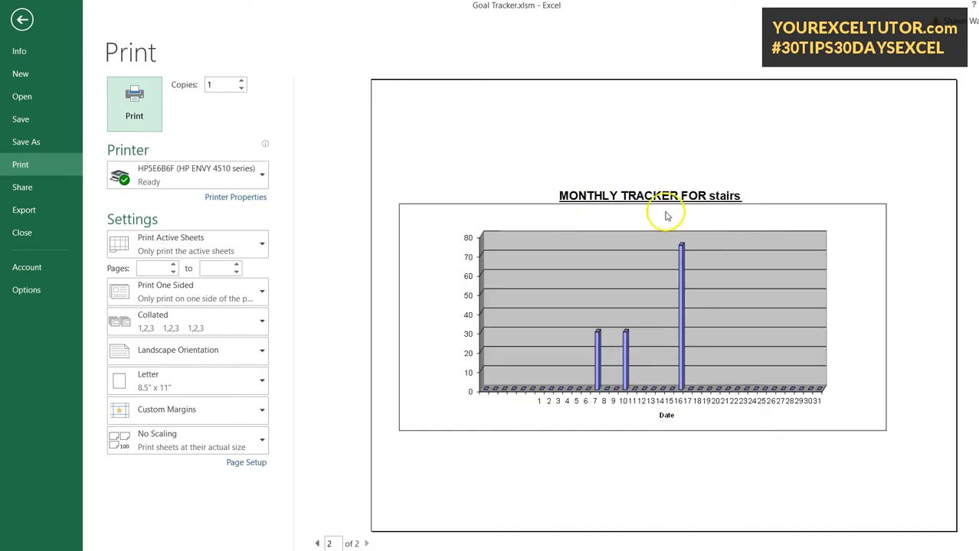
pyautogui.click(23, 19)
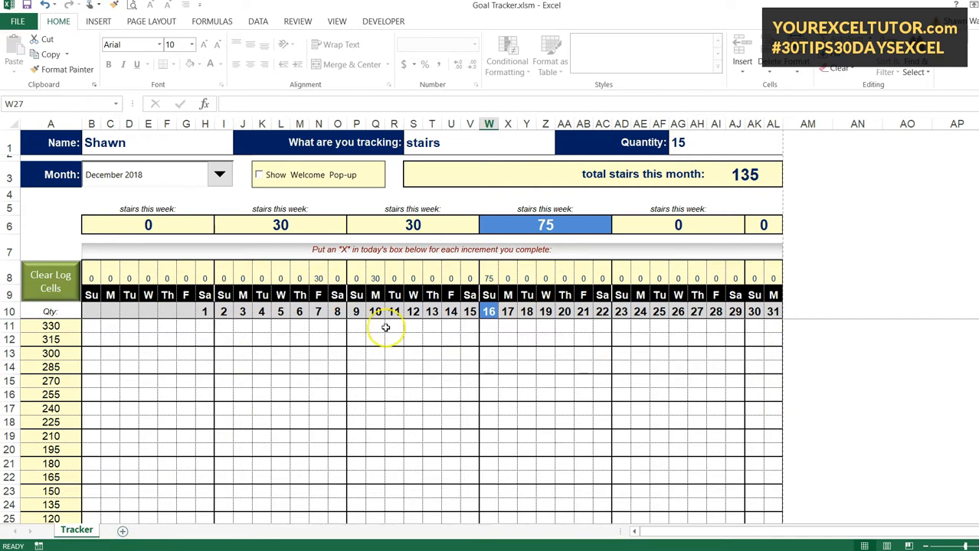
pyautogui.rightClick(79, 531)
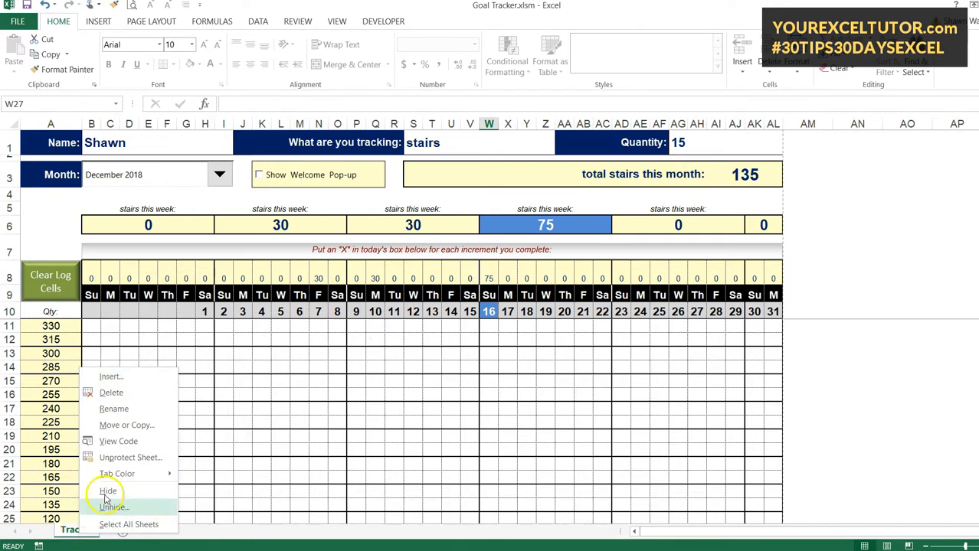
pyautogui.click(528, 353)
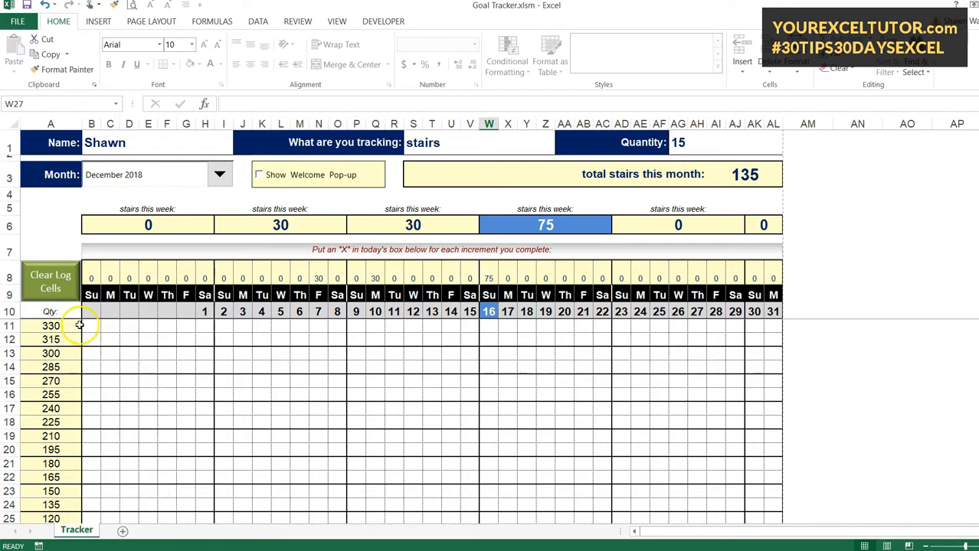